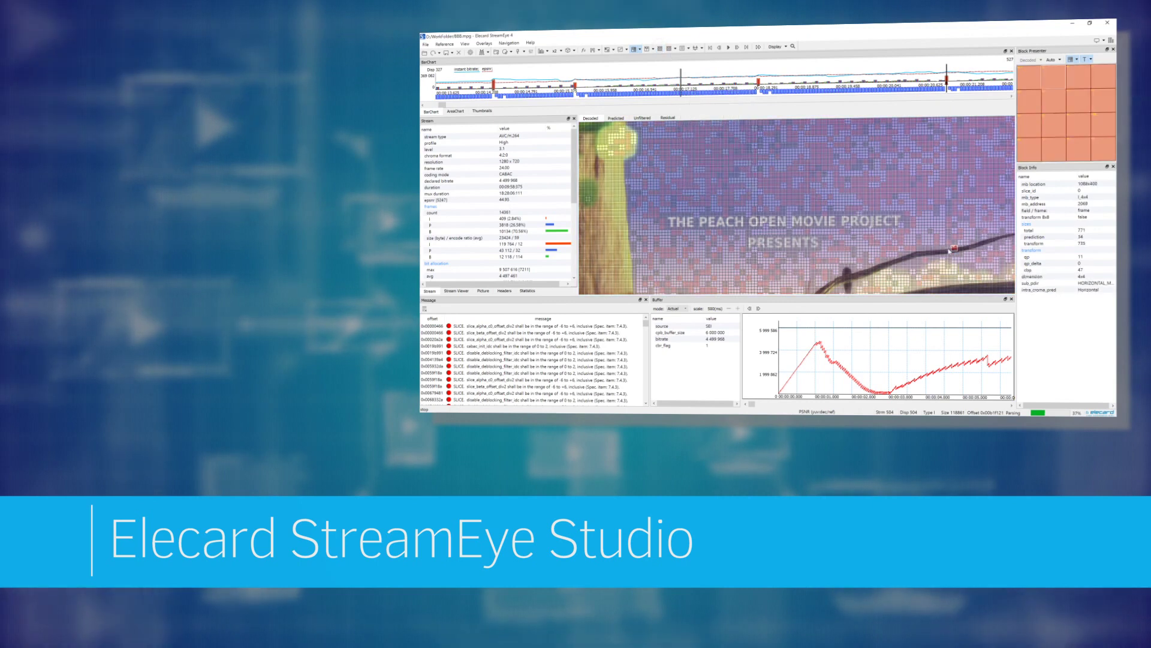
Show BBB.mpg's stream headers and scroll the Stream panel to the bit allocation and qp rows
left_click(461, 291)
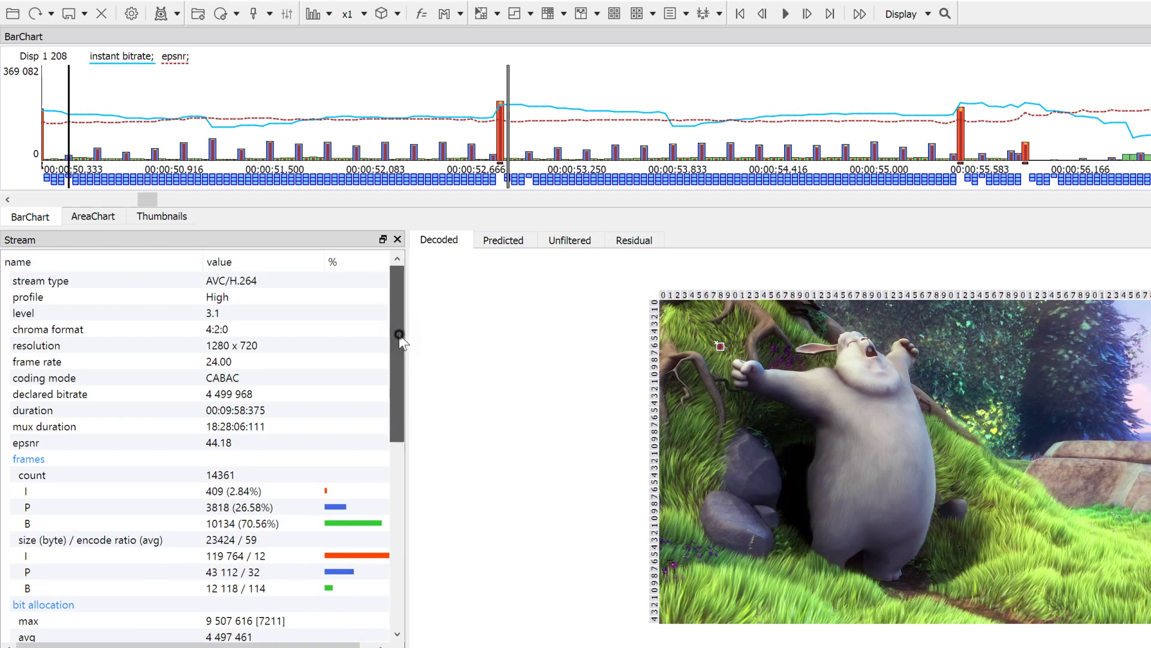
scroll(402, 377, "down", 2)
scroll(406, 376, "down", 1)
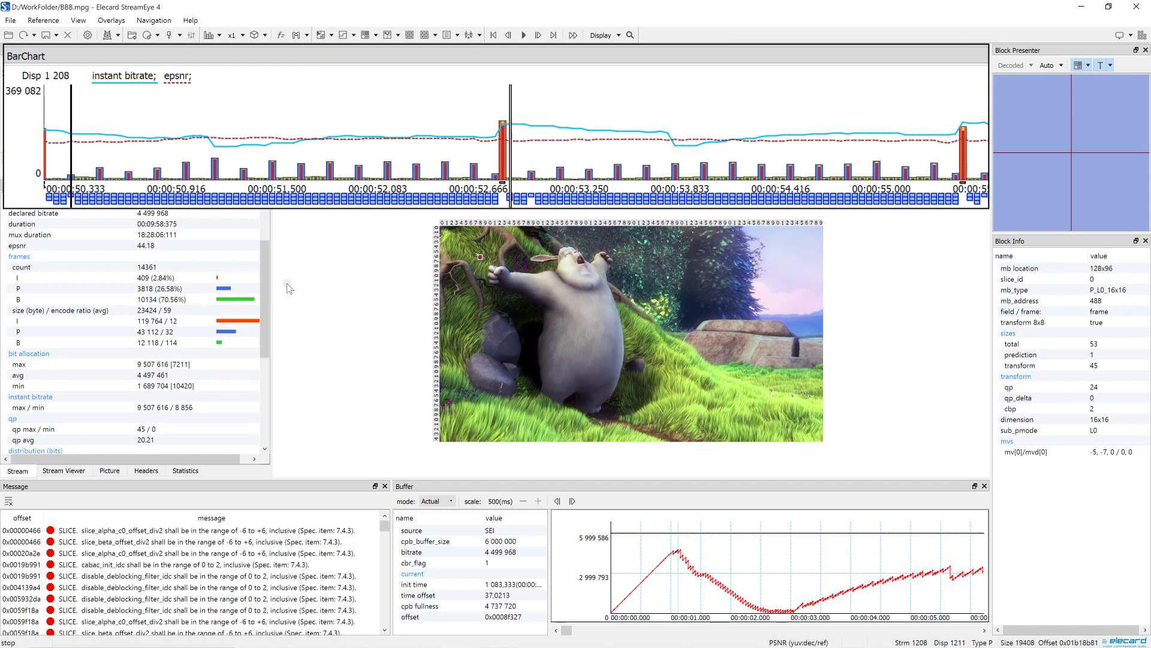
left_click(185, 471)
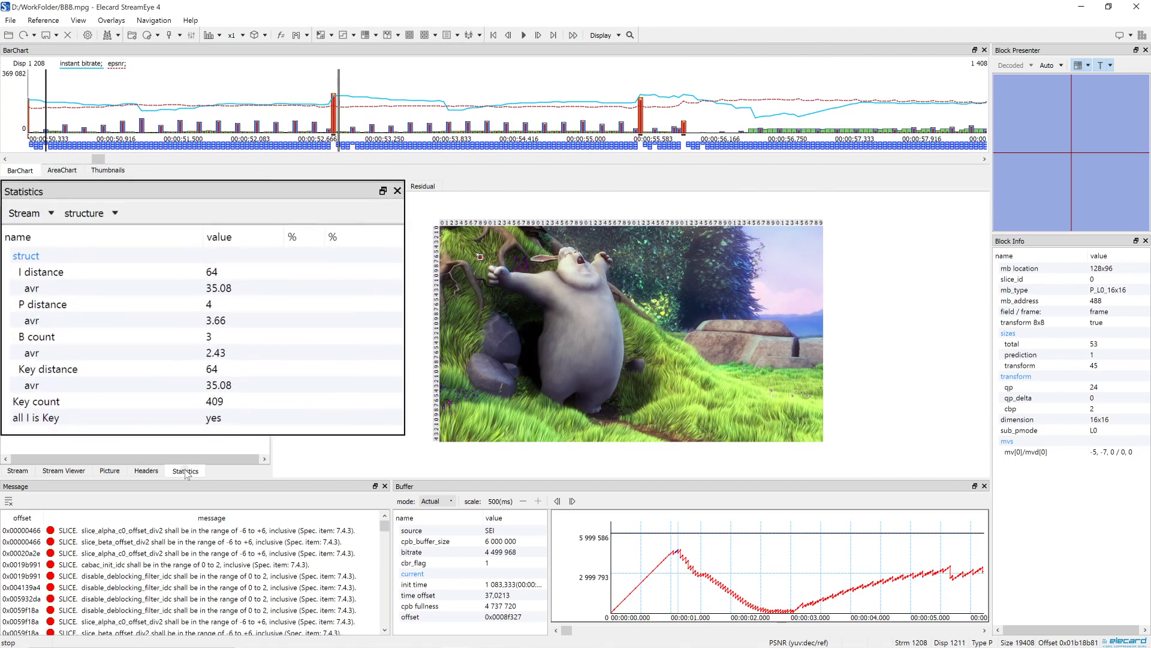
left_click(21, 473)
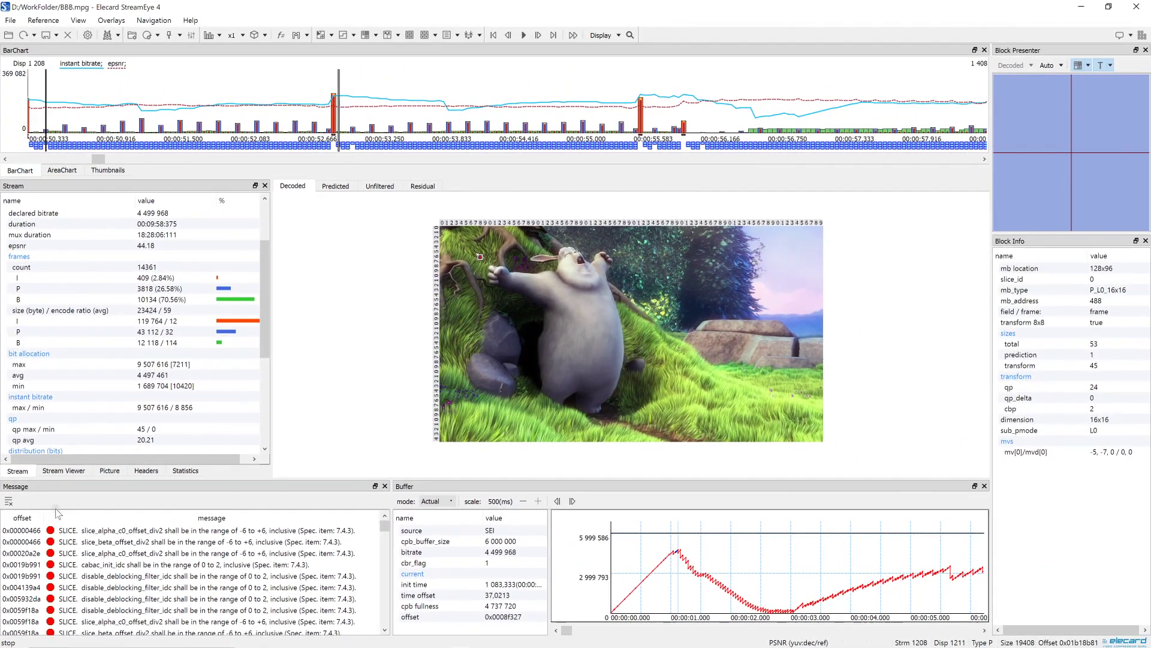
Step through the frames of the deblocking-filter and slice alpha offset error messages
double_click(101, 576)
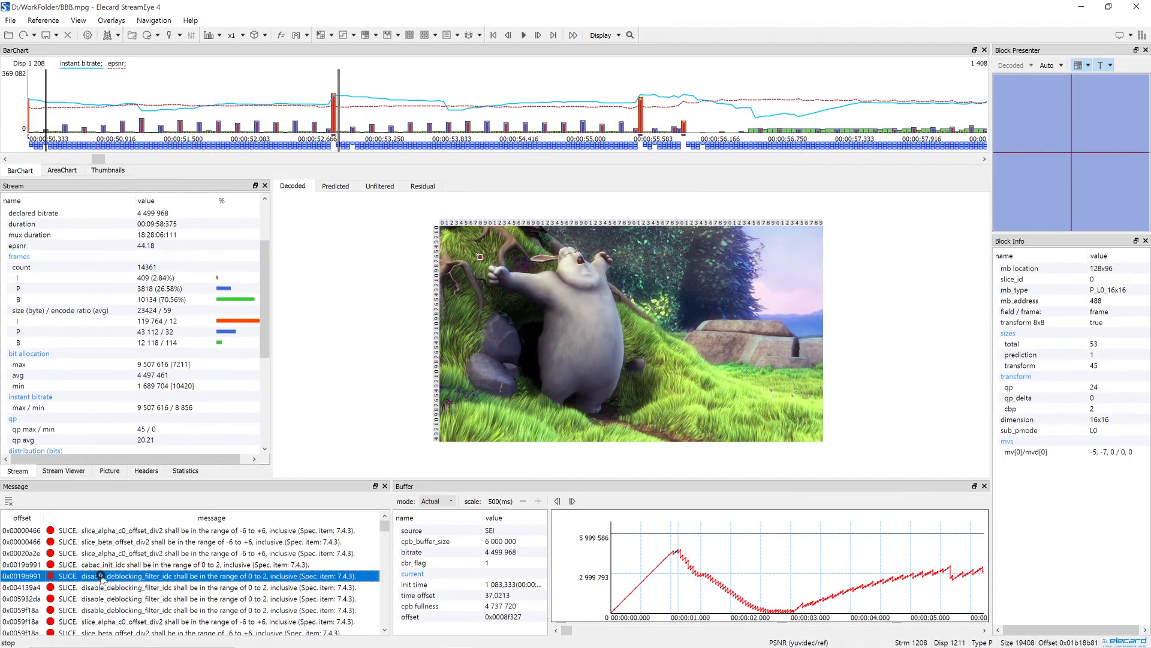
scroll(101, 577, "down", 2)
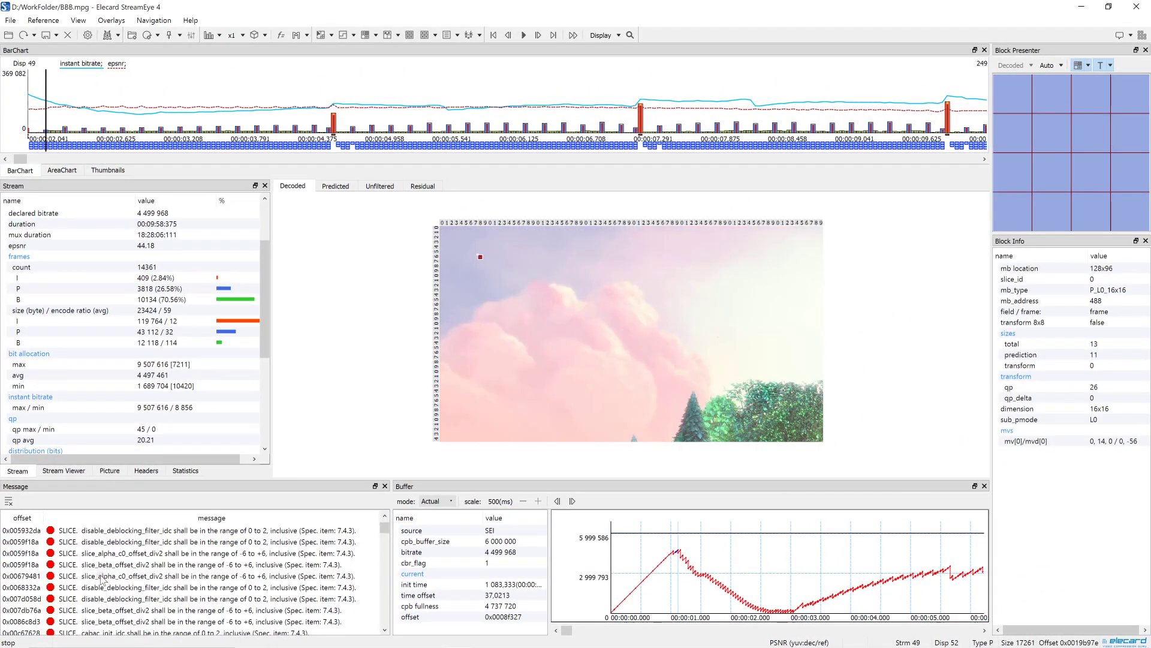
double_click(101, 576)
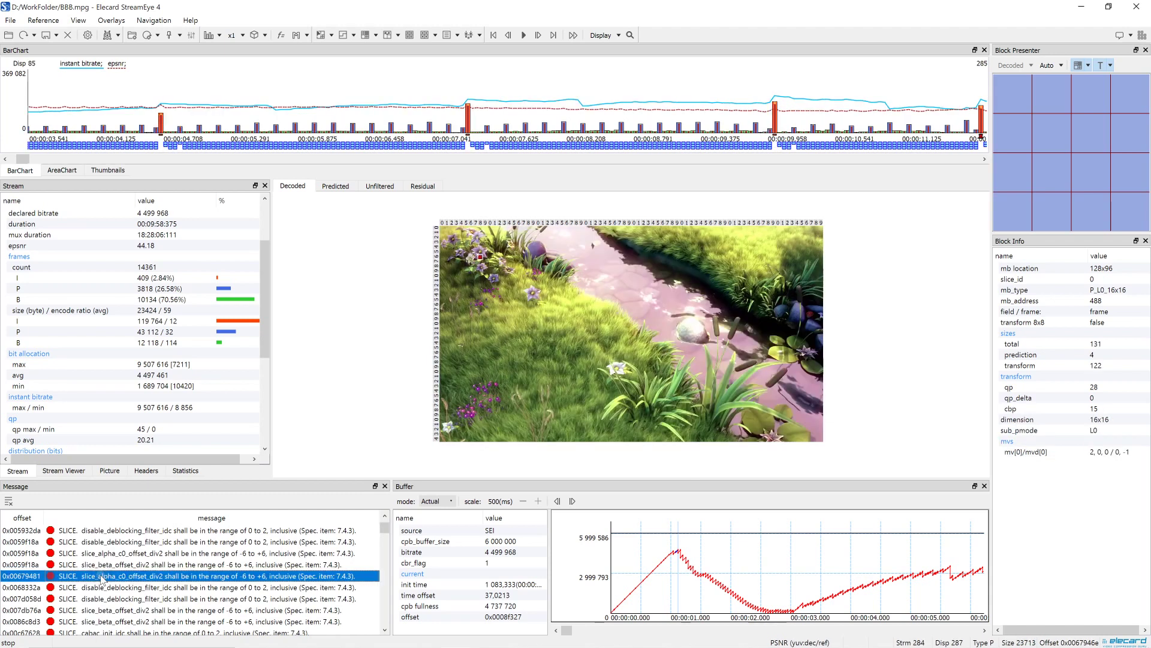
double_click(101, 587)
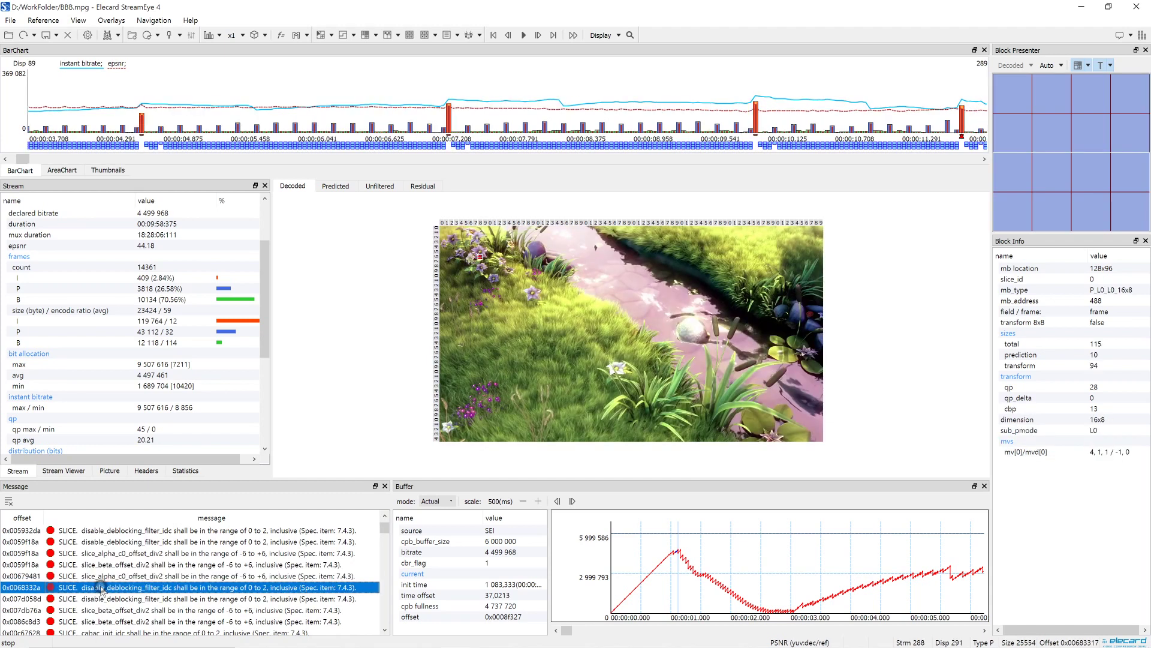
double_click(99, 599)
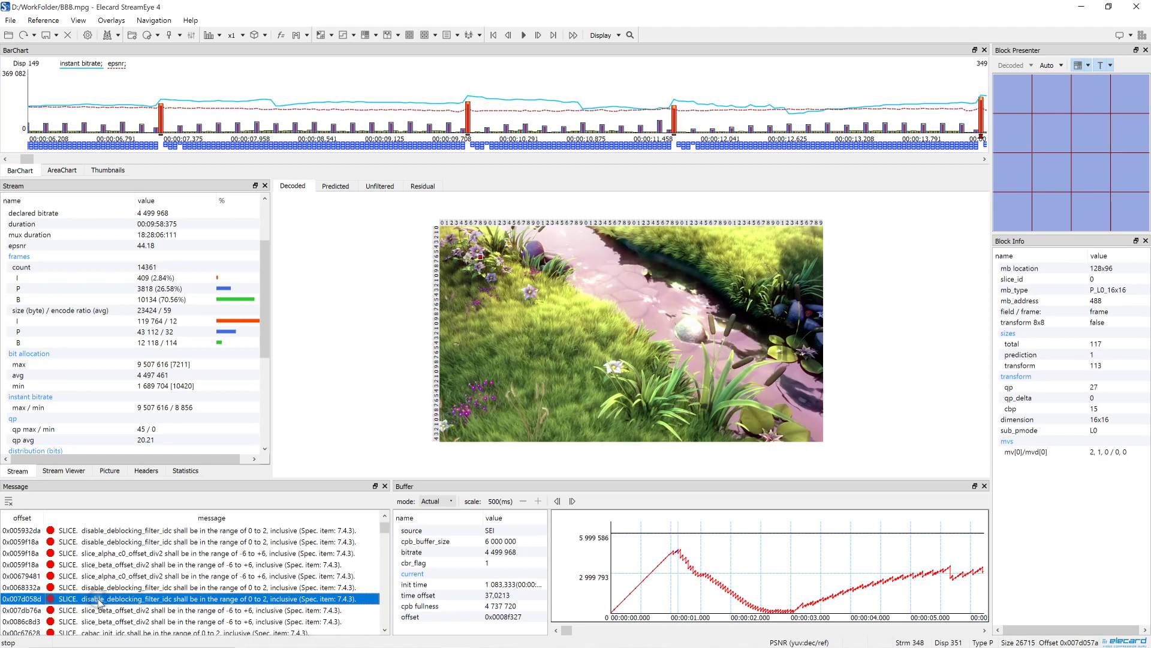
scroll(99, 603, "down", 3)
double_click(99, 599)
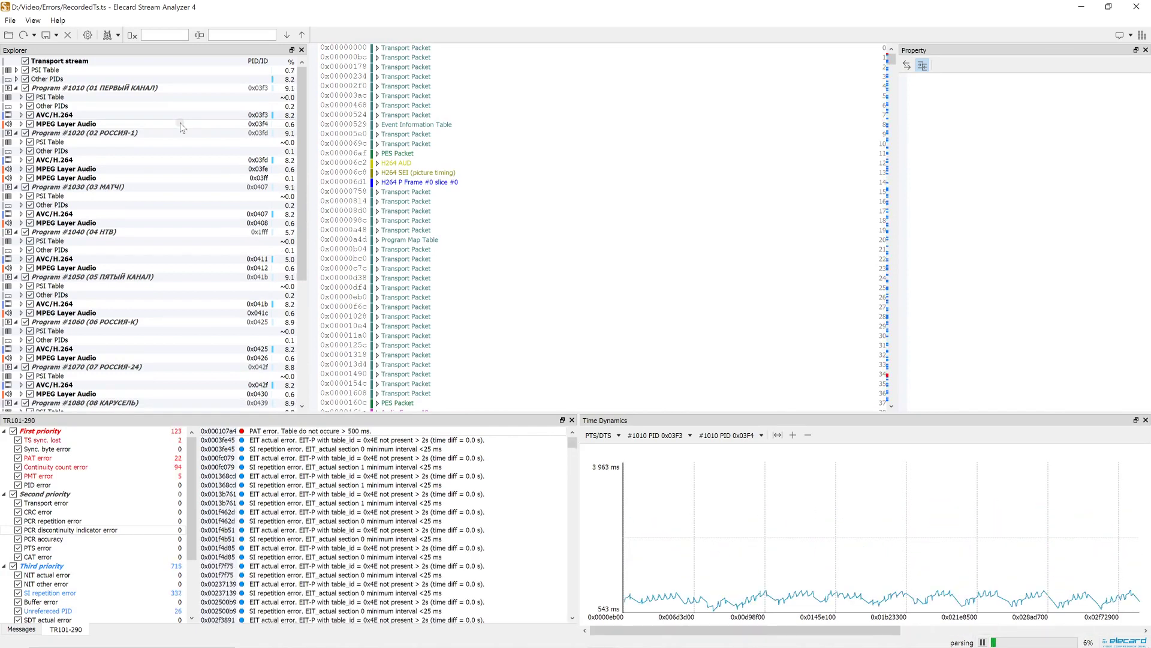
Inspect the SI repetition error packet, PES packets at PTS/DTS spikes, and EIT packet 0x001f4b51
left_click(336, 520)
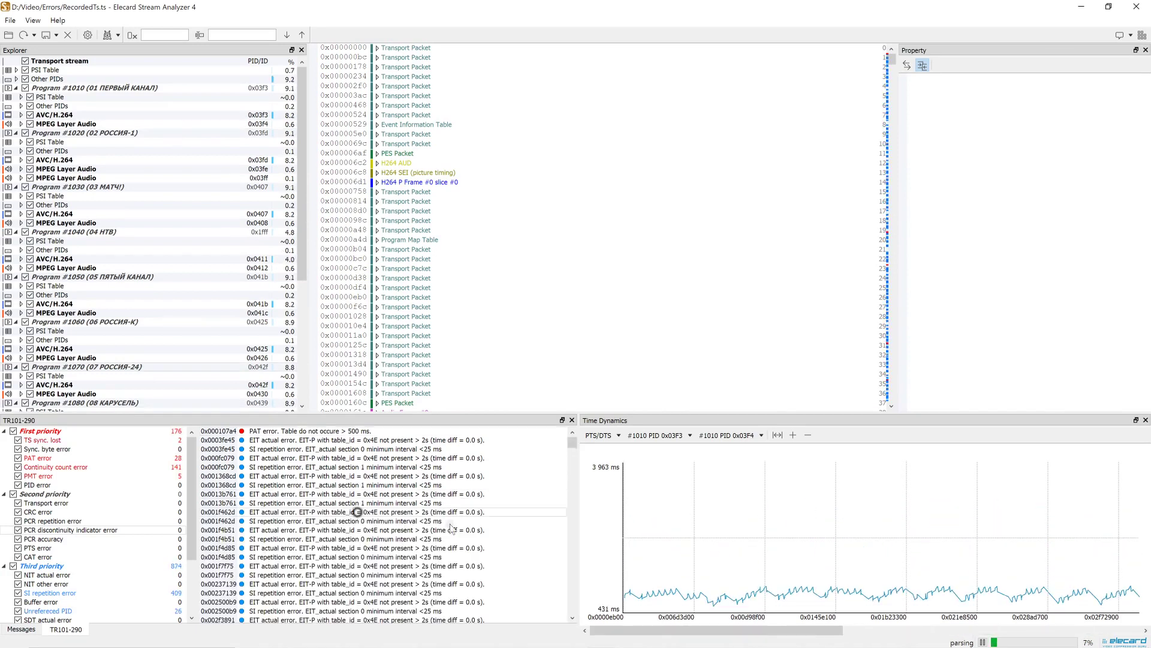
left_click(874, 631)
left_click(823, 589)
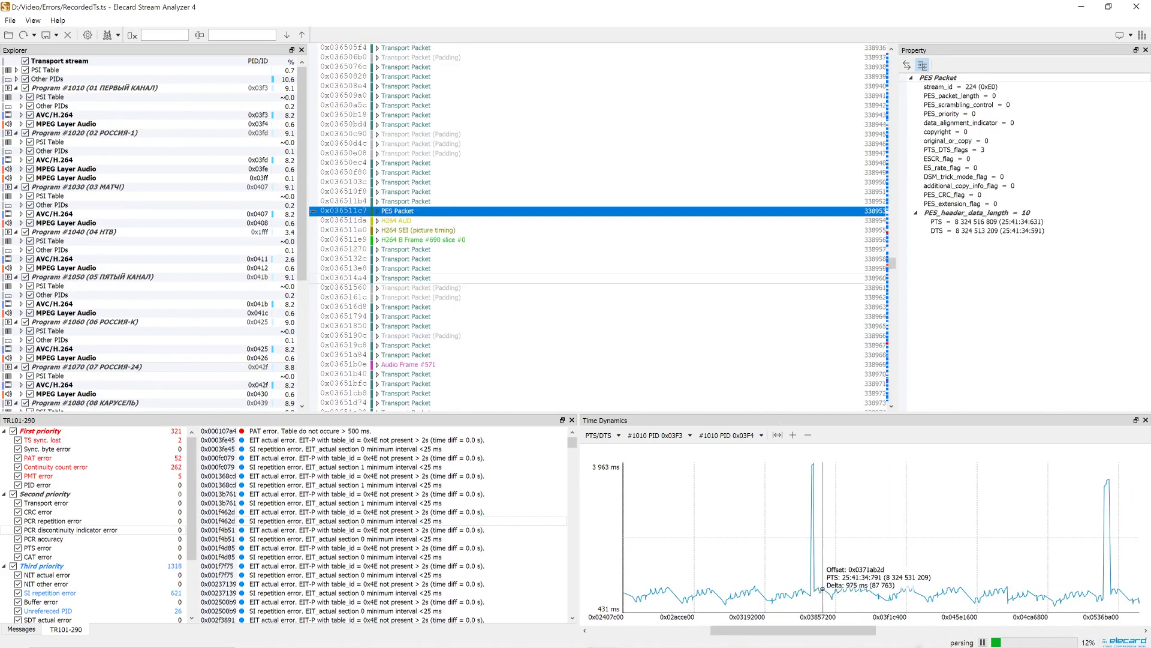
left_click(899, 631)
left_click(913, 589)
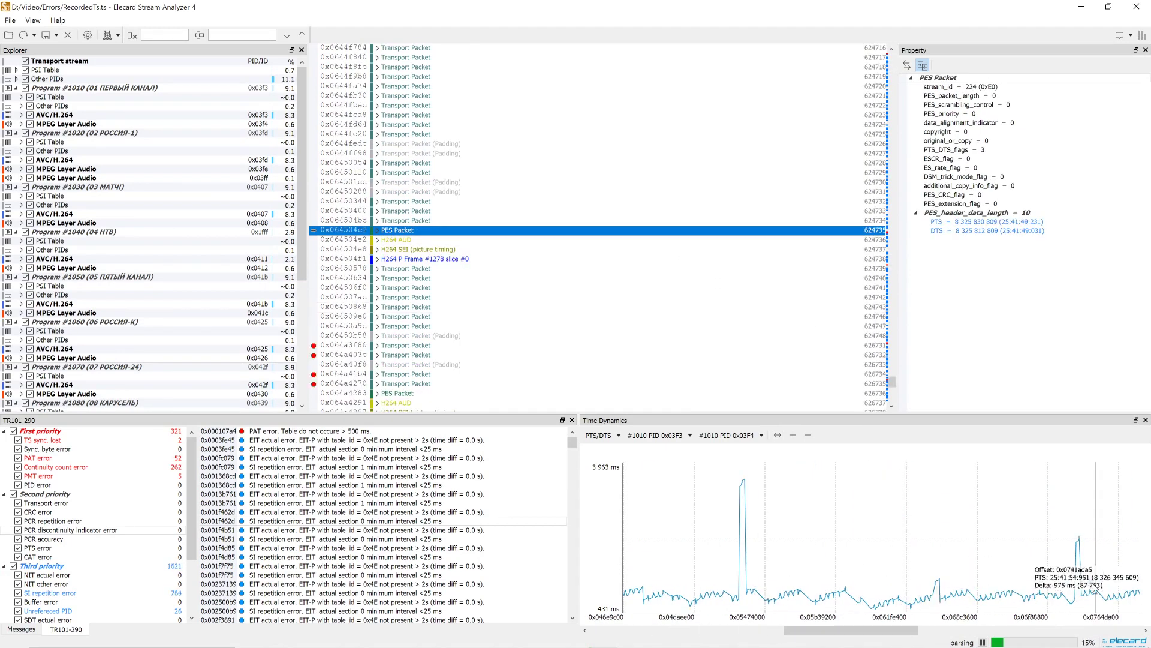
left_click(1095, 586)
left_click(464, 540)
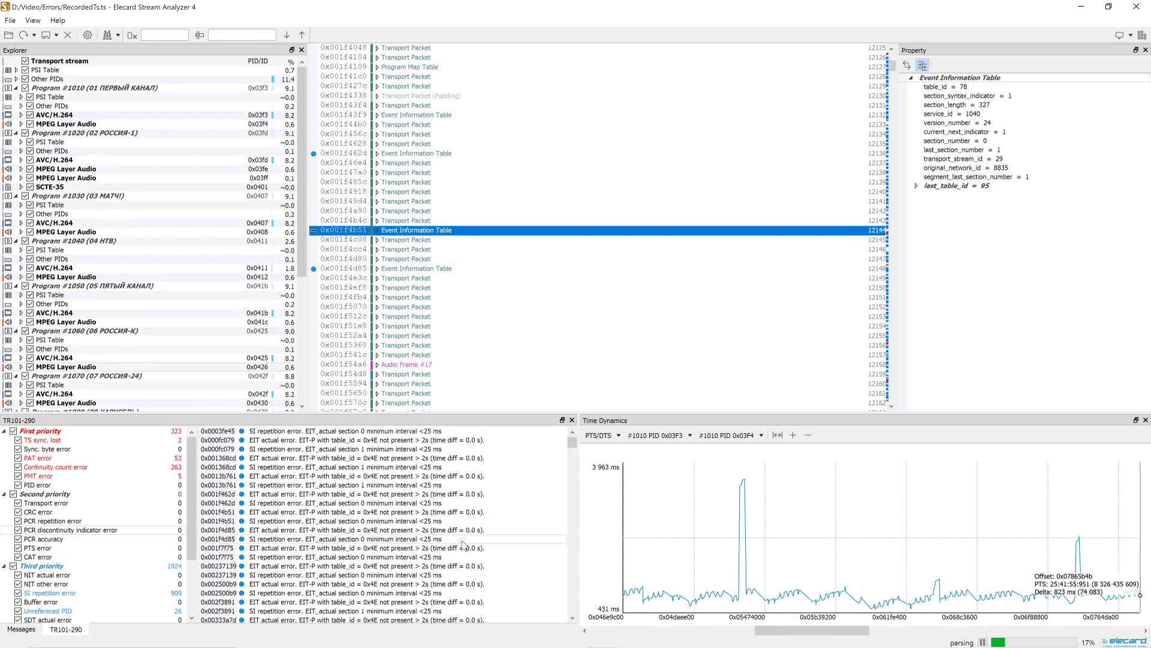
mouse_move(304, 253)
left_mouse_down()
mouse_move(306, 379)
mouse_move(306, 255)
left_mouse_up()
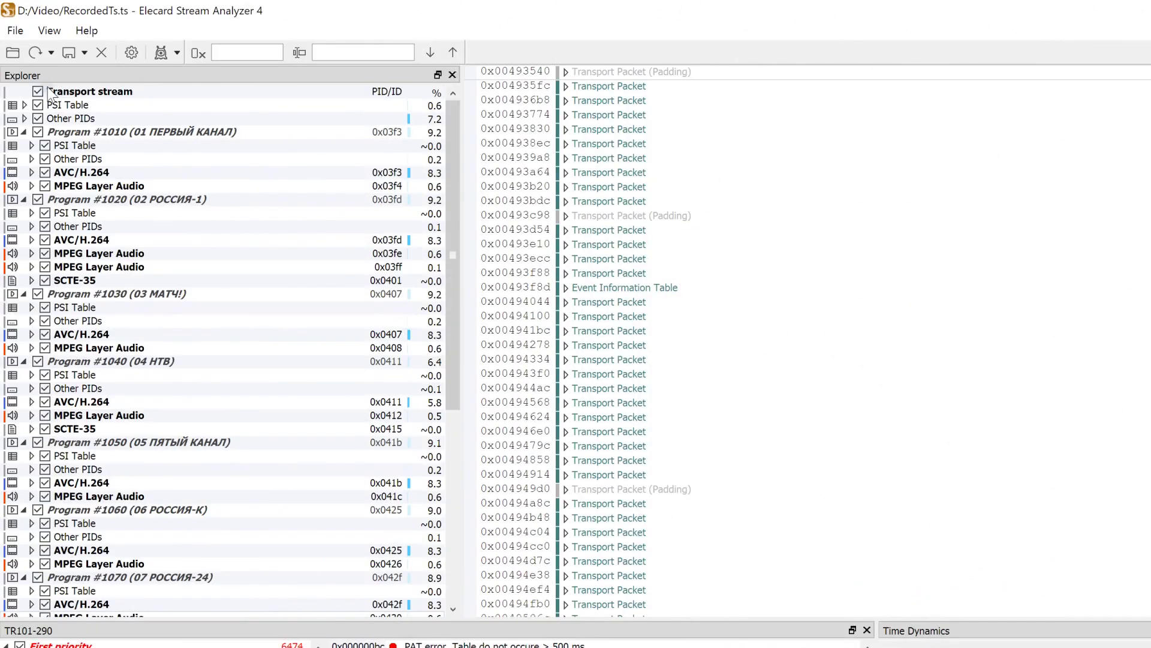
Limit the packet list to SCTE-35 (0x0401) and the AVC/H.264 (0x03fd) elementary stream
left_click(38, 91)
left_click(45, 280)
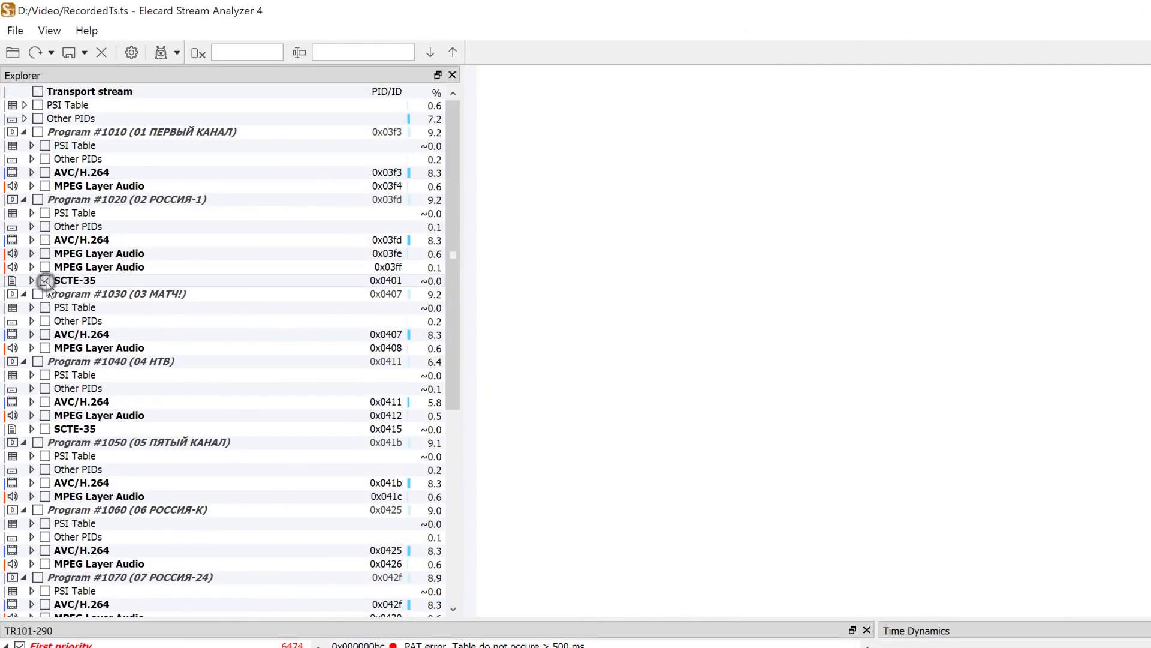
left_click(31, 240)
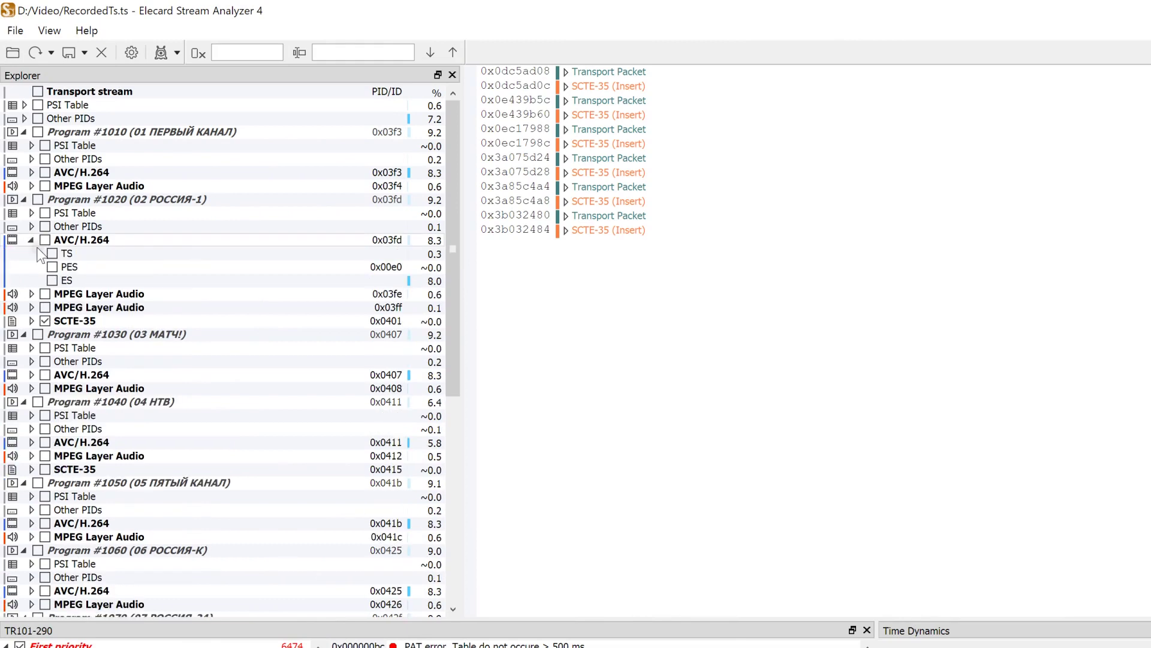
left_click(52, 280)
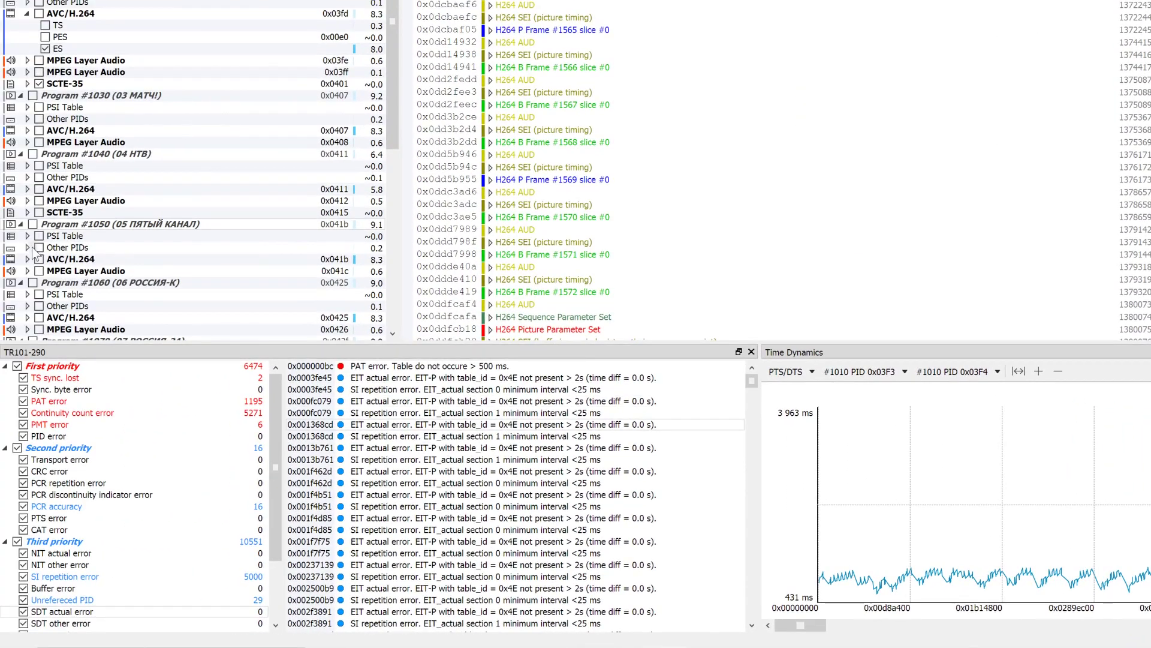
Hide Third priority, Second priority, Continuity count and PAT errors from the TR101-290 log
left_click(24, 494)
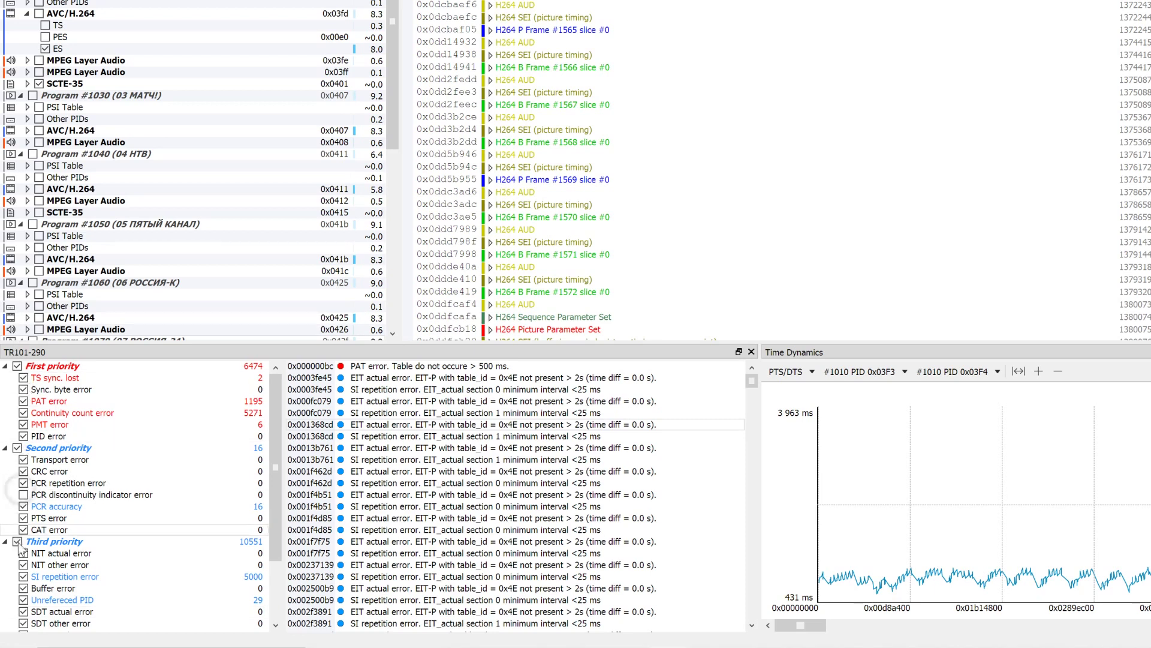
left_click(17, 541)
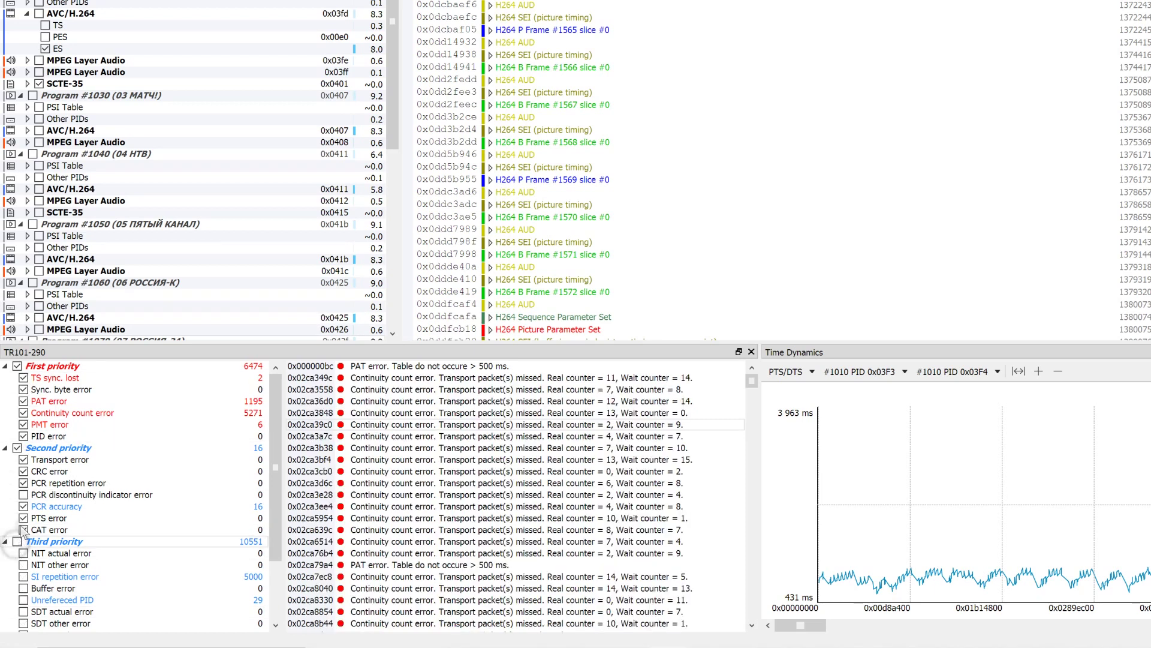
left_click(17, 448)
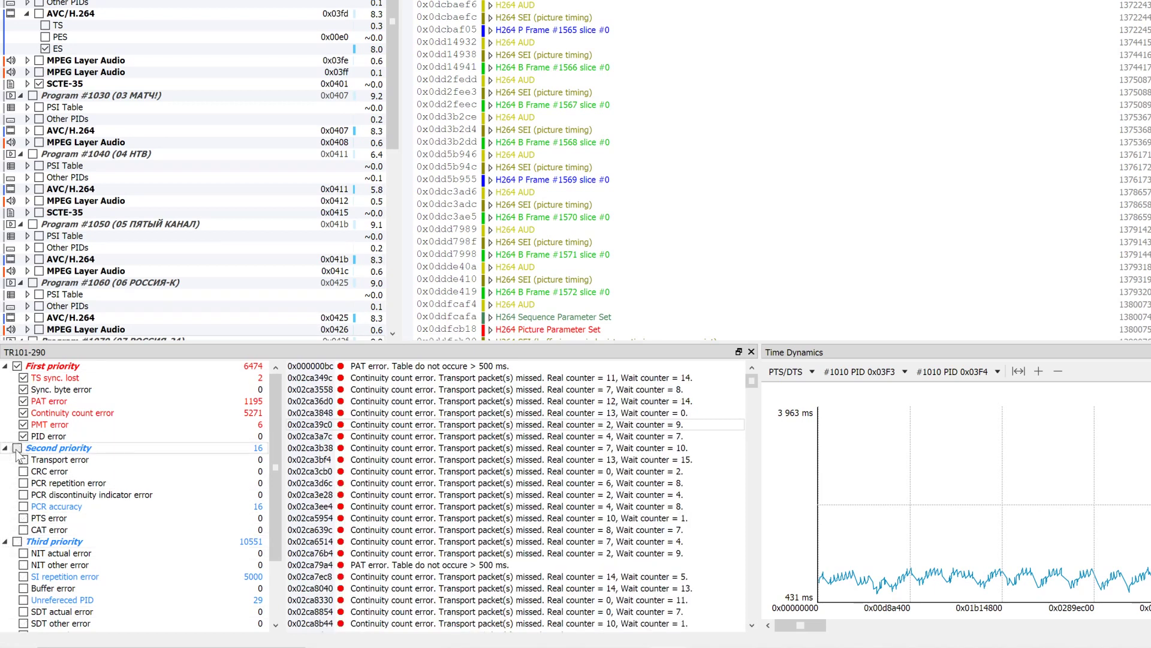
left_click(23, 401)
left_click(24, 412)
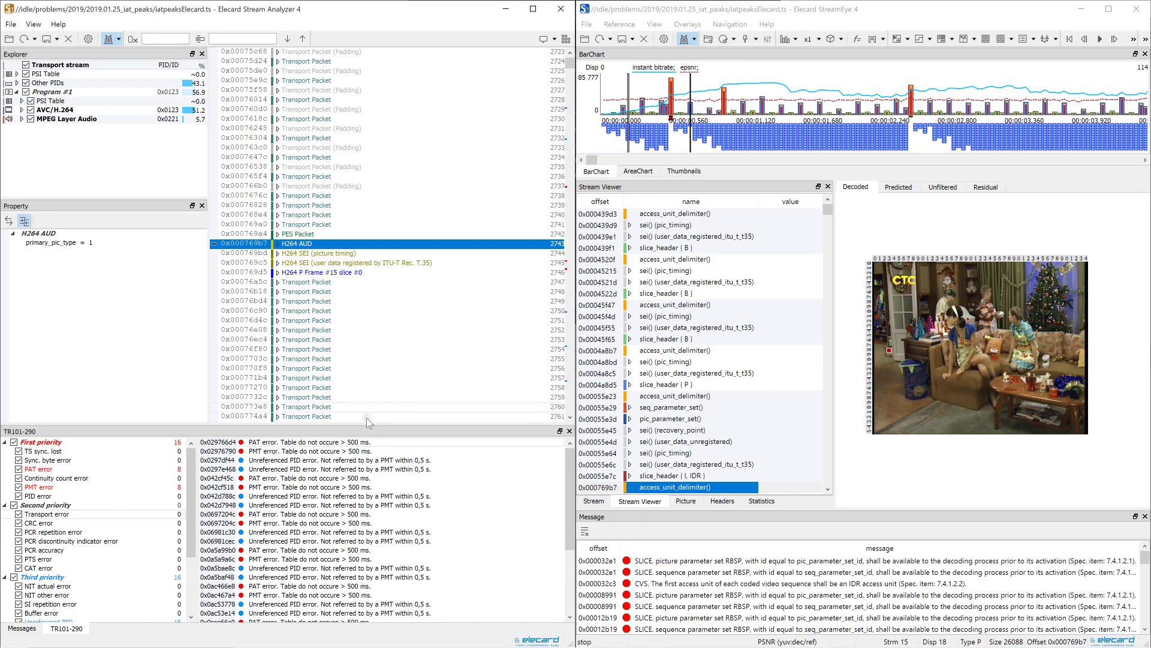
Jump to the packets of the first and a later logged error, showing the frame in StreamEye
double_click(360, 443)
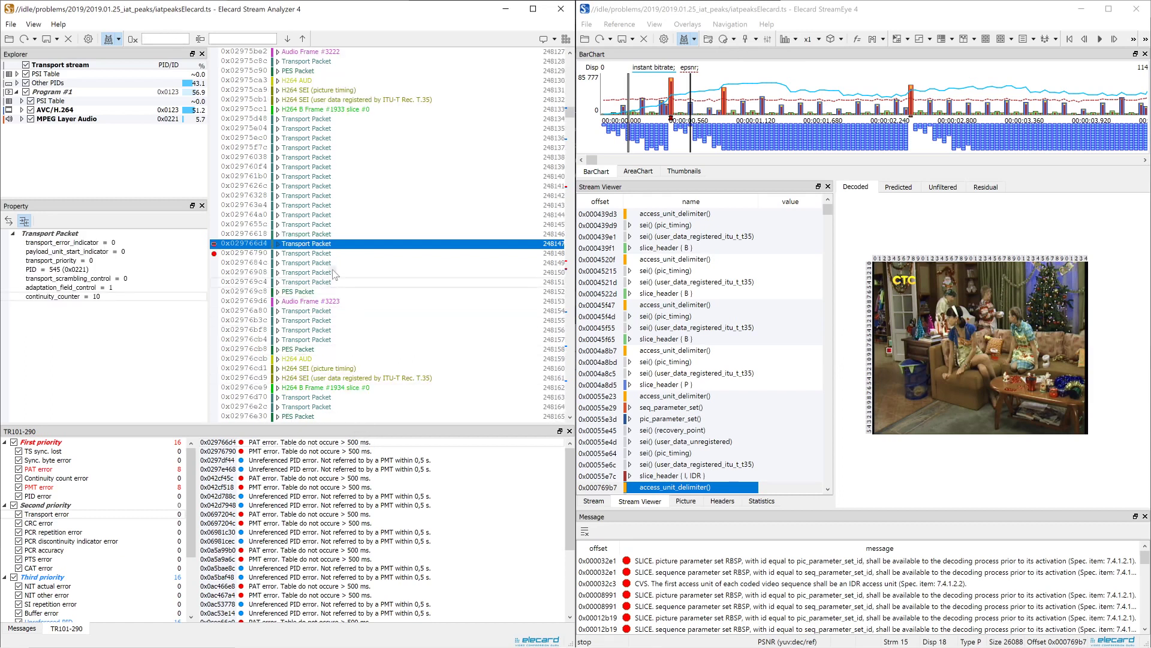
double_click(323, 244)
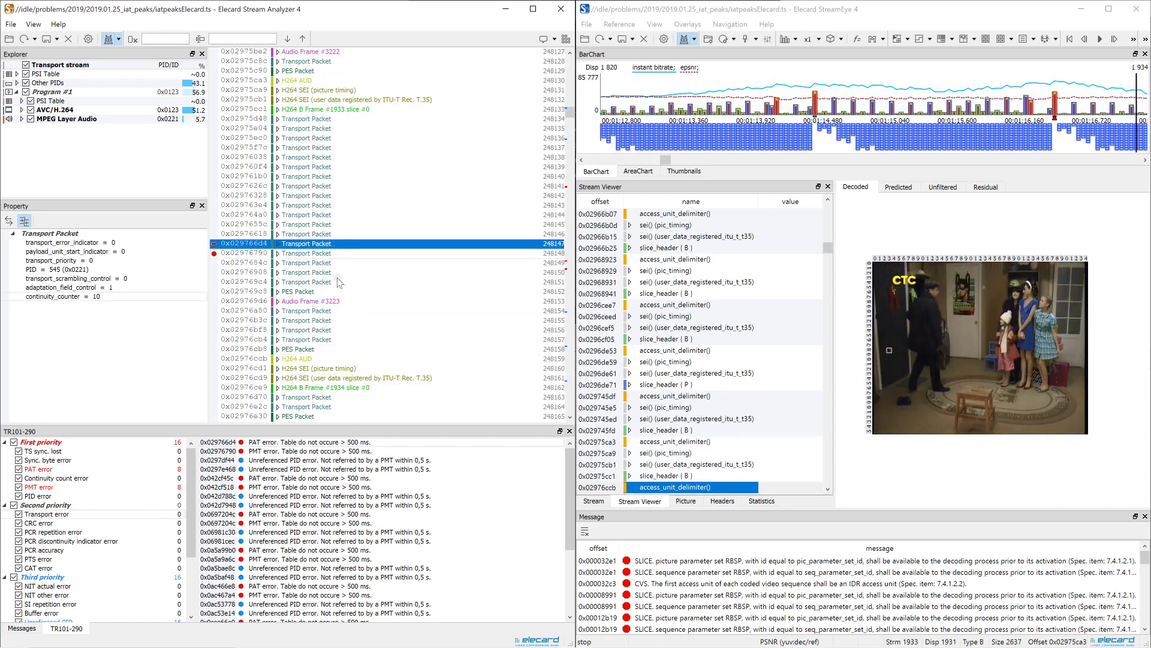
double_click(363, 496)
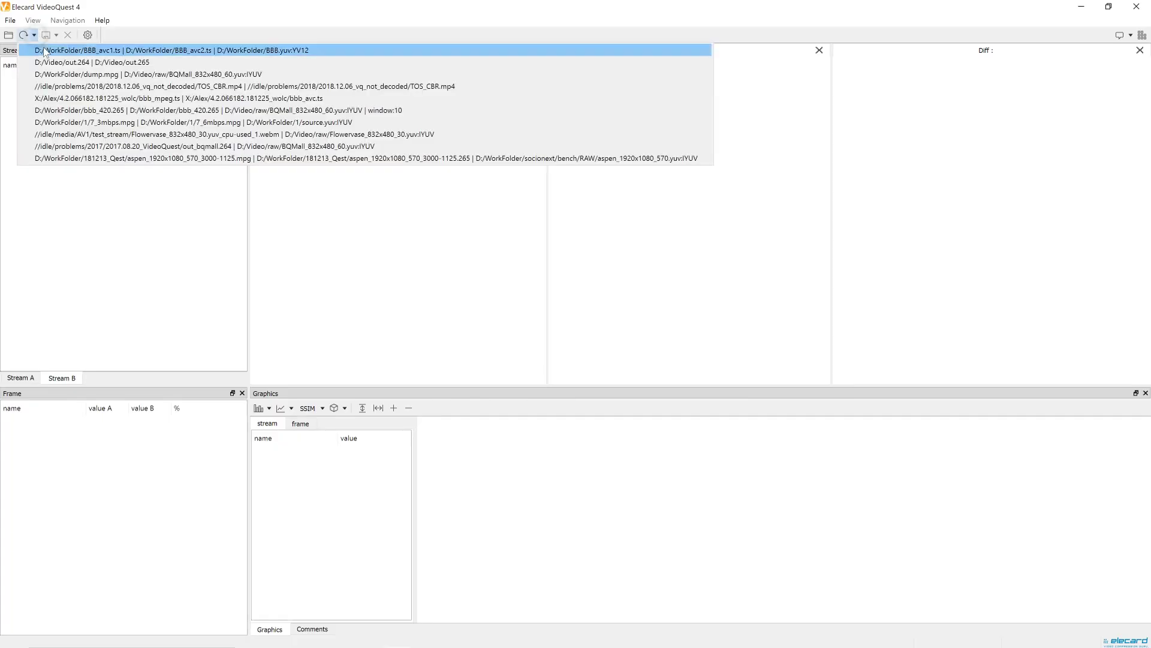
Reopen the recent BBB task comparing BBB_avc1.ts and BBB_avc2.ts against BBB.yuv
left_click(44, 49)
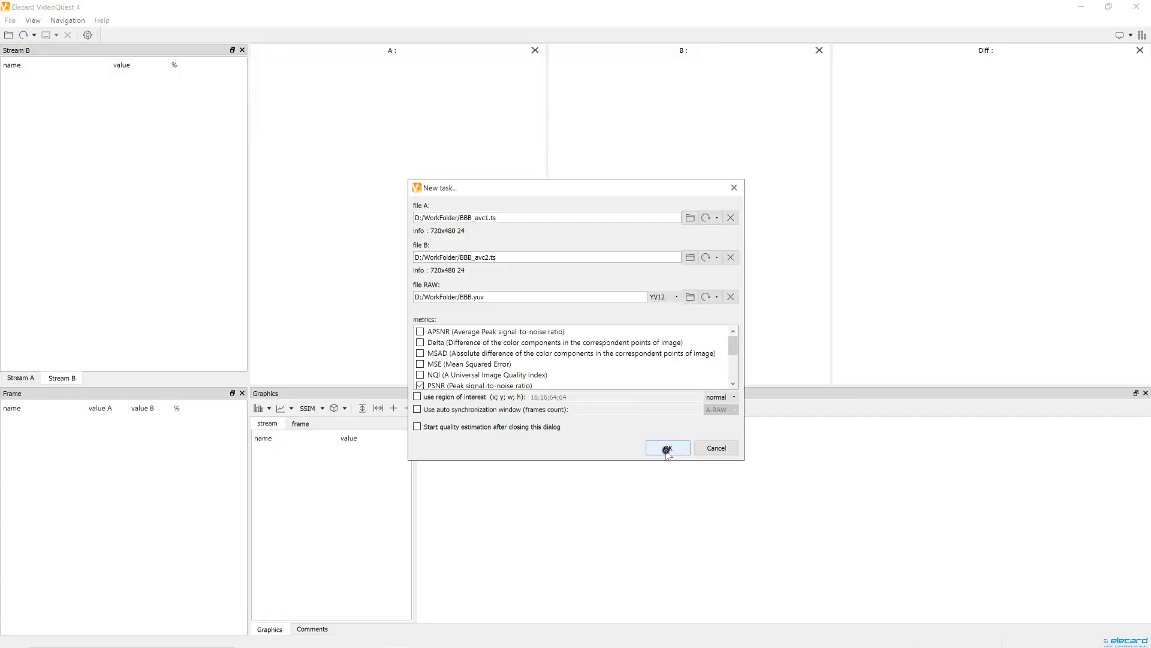
left_click(667, 449)
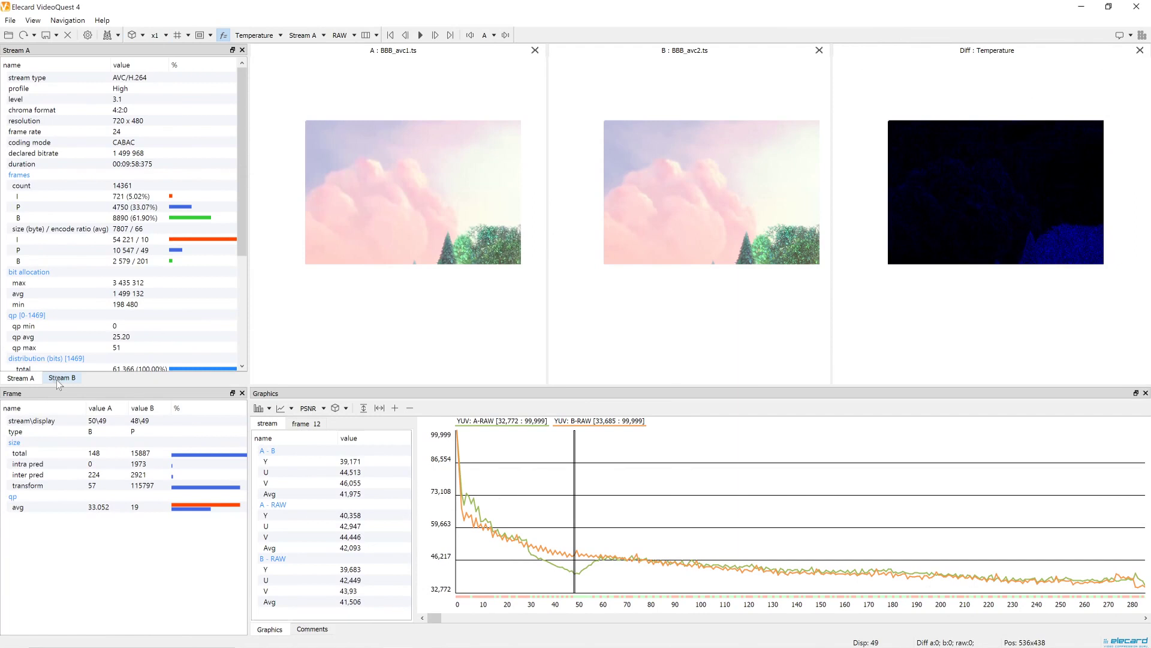
Show Stream B's properties and move the comparison to frame 50
left_click(59, 378)
left_click(575, 567)
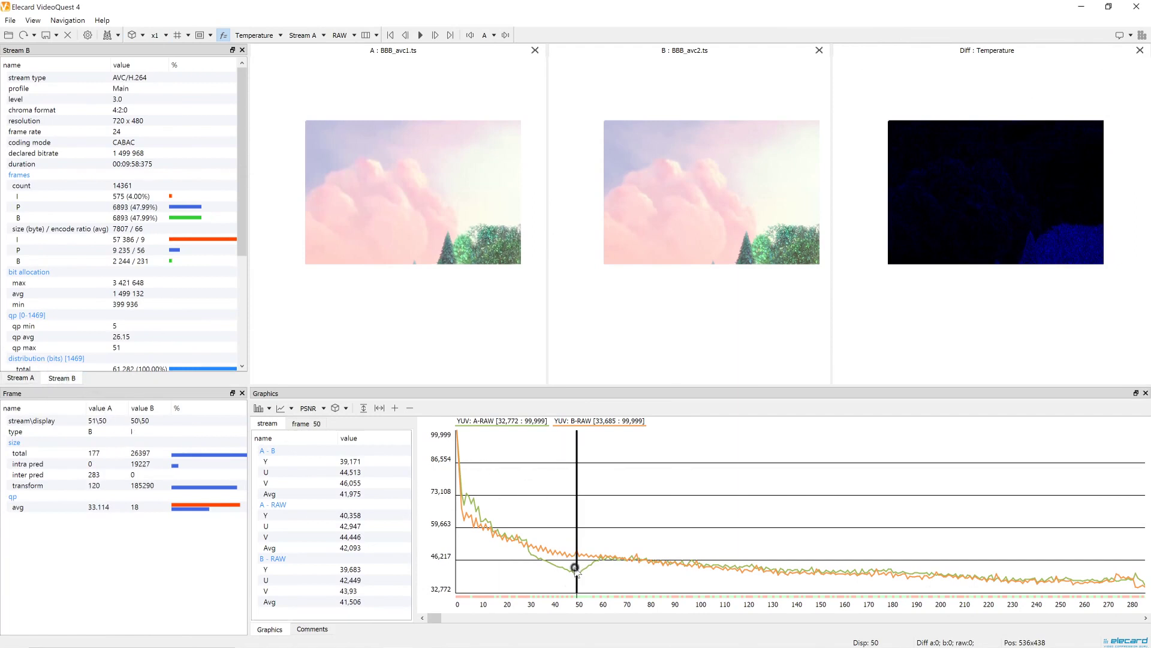
left_click_drag(434, 618, 464, 620)
Chart SSIM instead of PSNR and jump to the quality dip at frame 577
left_click(309, 409)
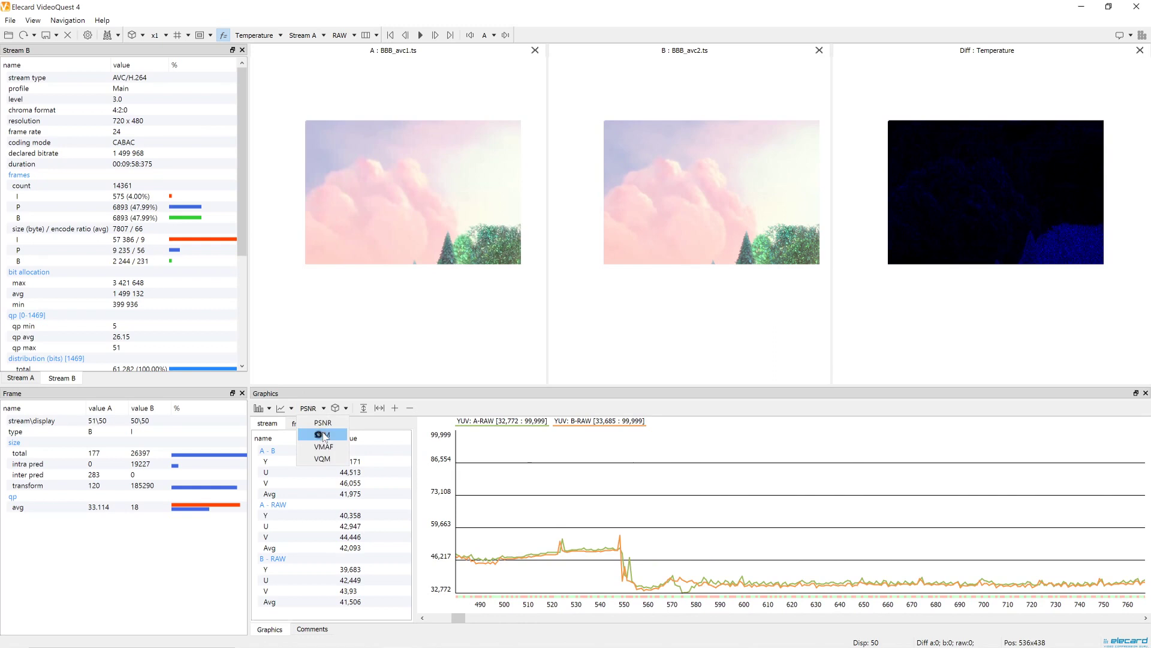
left_click(324, 434)
left_click(685, 586)
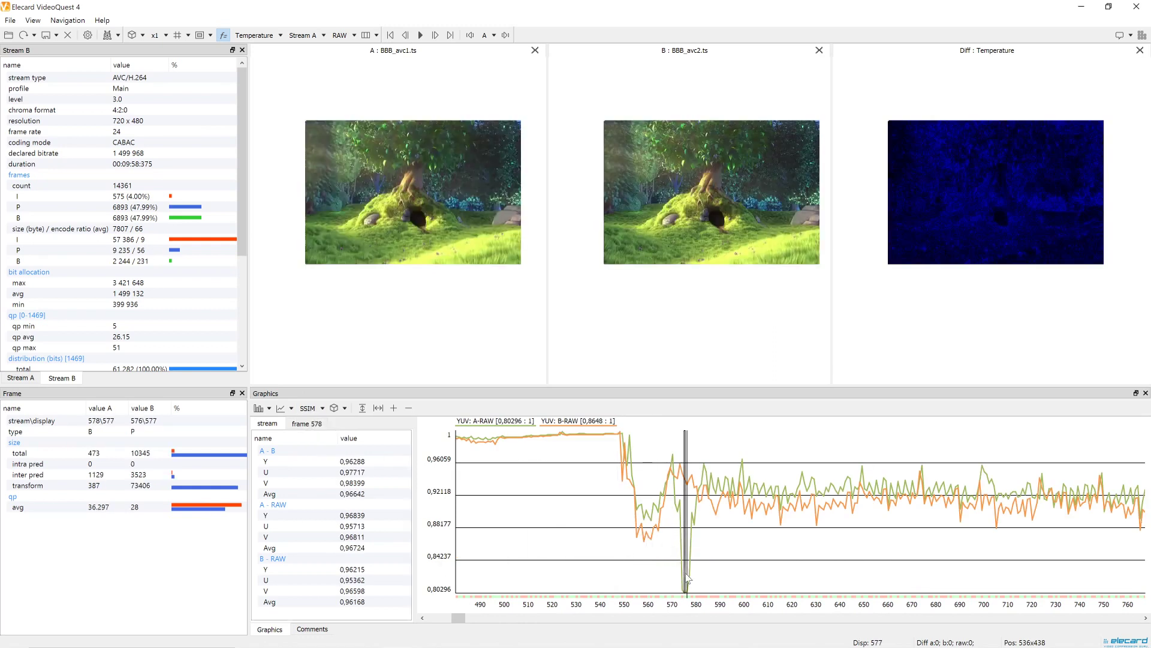
Zoom the frames to x4, pan to the bushes and rock, and show frame 577
scroll(548, 215, "up", 4)
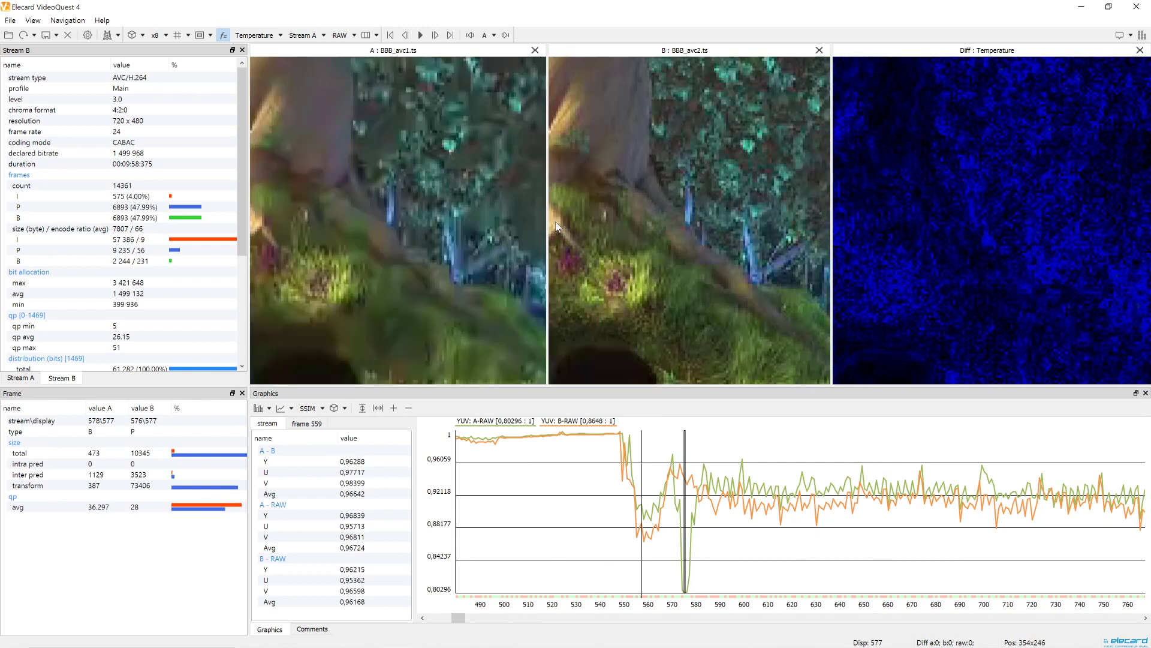
mouse_move(557, 226)
left_mouse_down()
mouse_move(393, 209)
mouse_move(391, 246)
mouse_move(377, 171)
mouse_move(453, 175)
mouse_move(442, 170)
mouse_move(548, 246)
left_mouse_up()
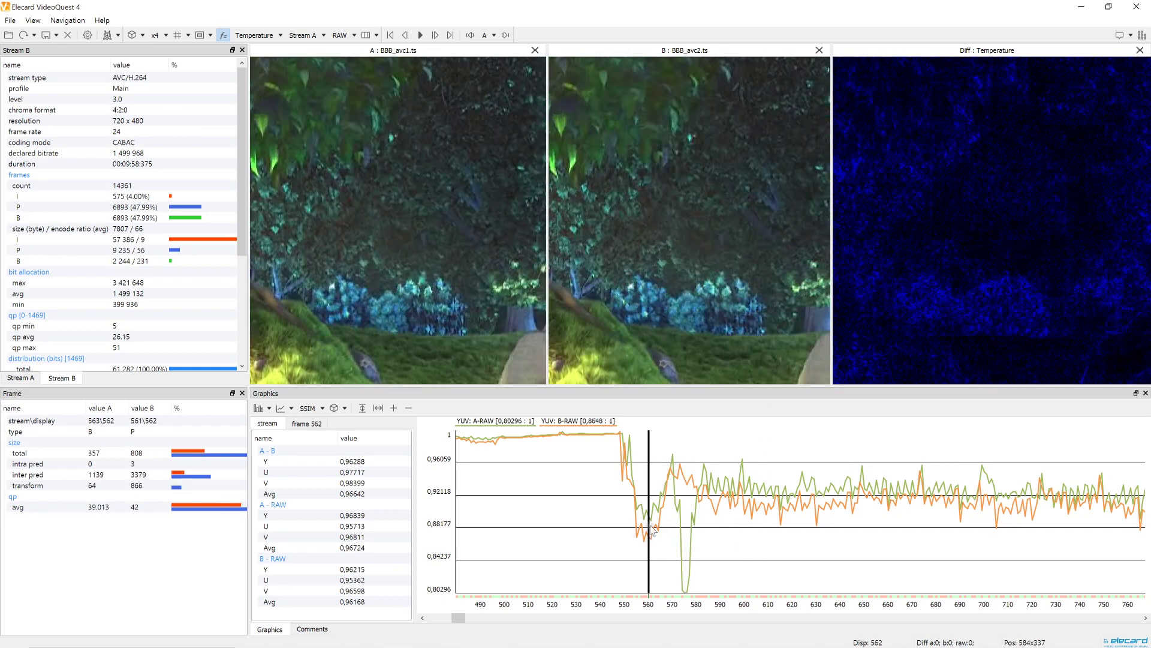
left_click(684, 561)
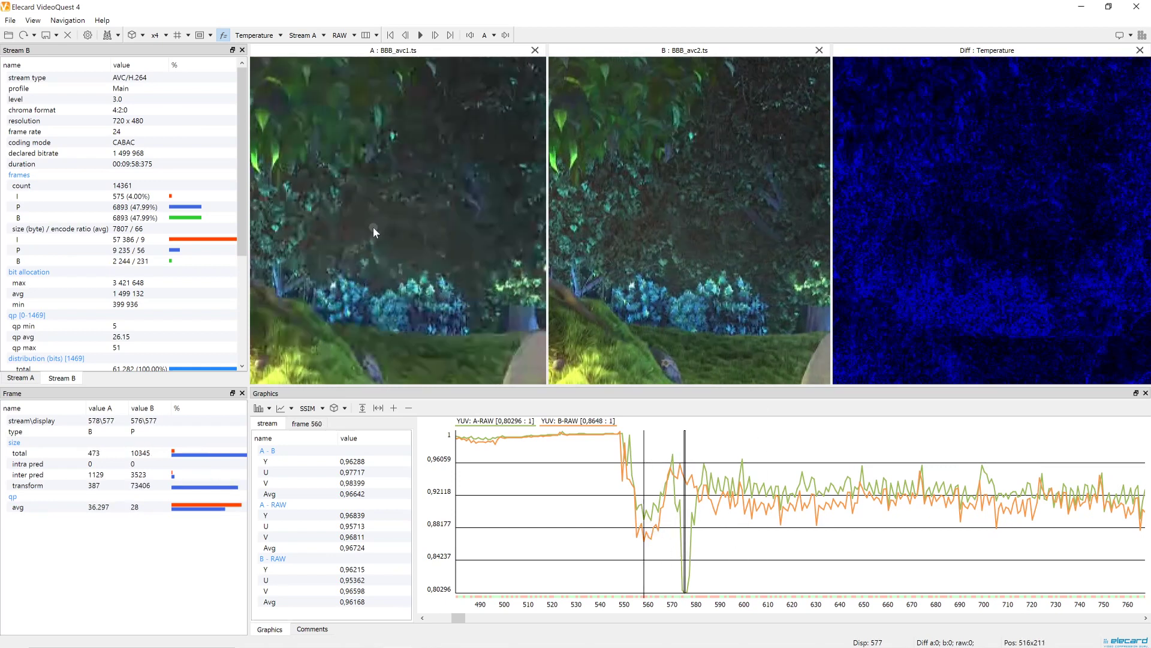
Chart VMAF scores, try VQM, then return to VMAF
left_click(310, 408)
left_click(320, 447)
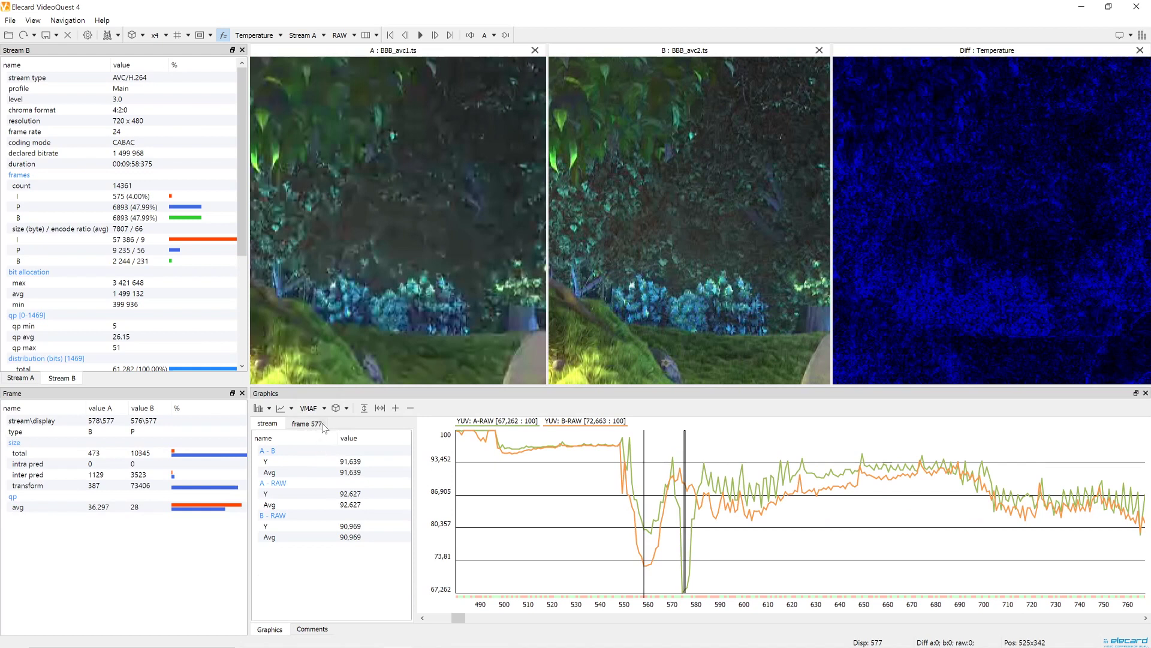
left_click(311, 409)
left_click(328, 460)
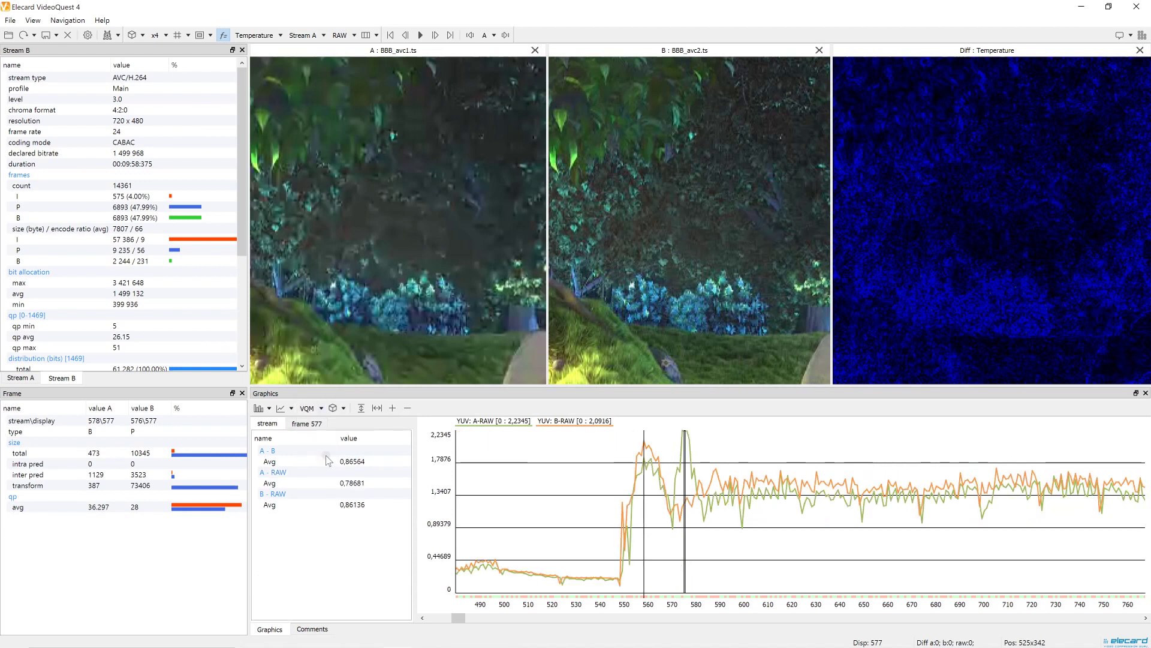
left_click(315, 409)
left_click(320, 447)
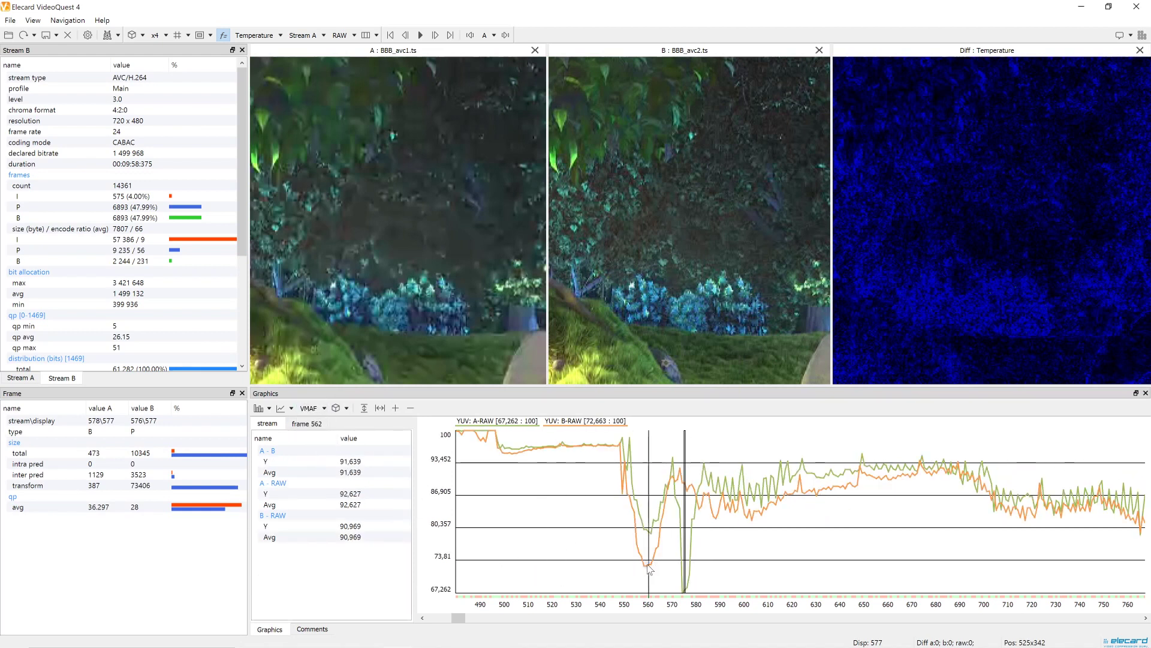